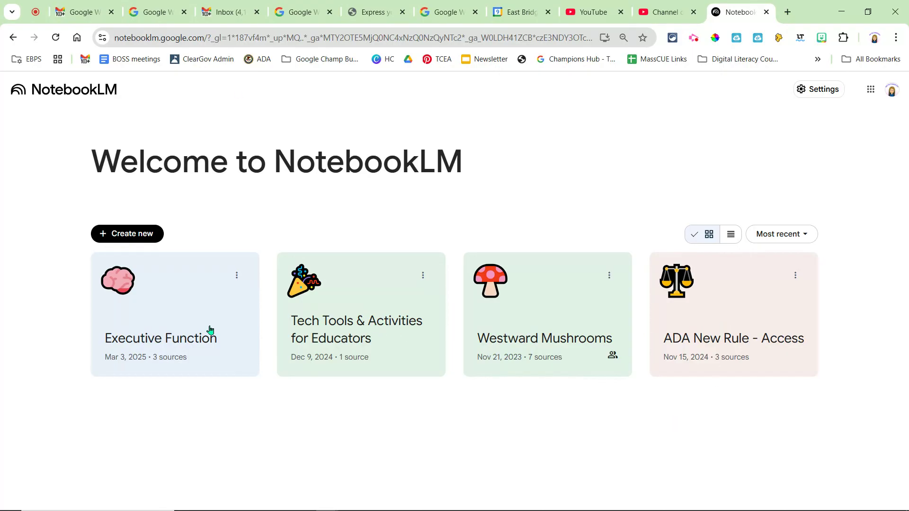
Create a new notebook, 'Generative AI: Think First, Use Wisely', and add six sources.
click(119, 239)
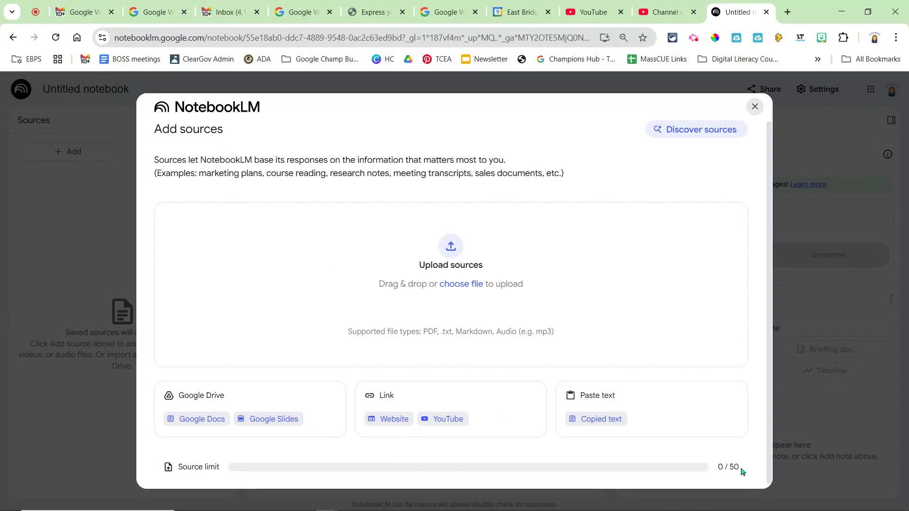
drag(741, 470, 716, 470)
click(693, 38)
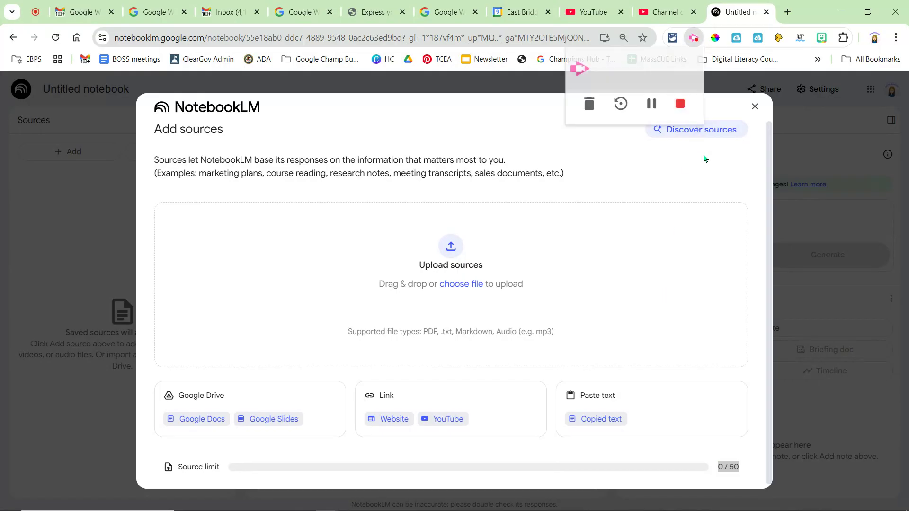
Open the six-source notebook and generate a briefing doc note from its sources.
click(650, 104)
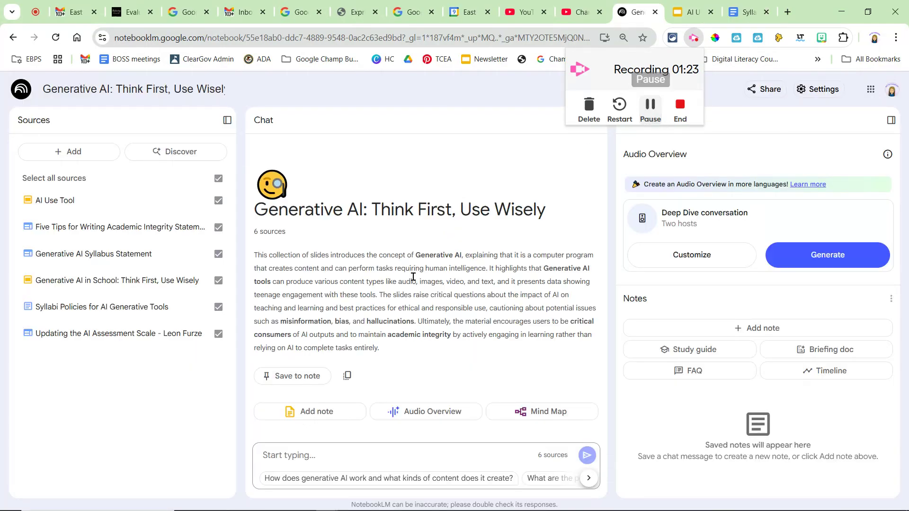
click(145, 402)
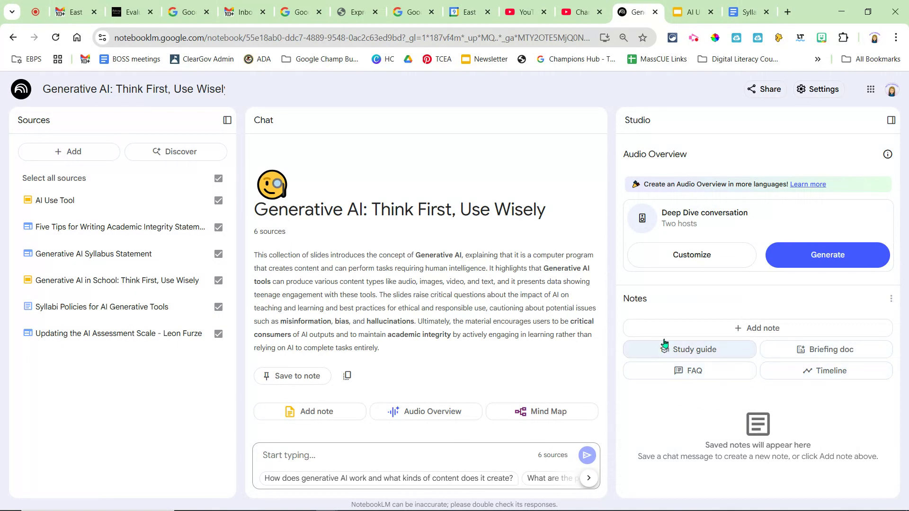
click(829, 351)
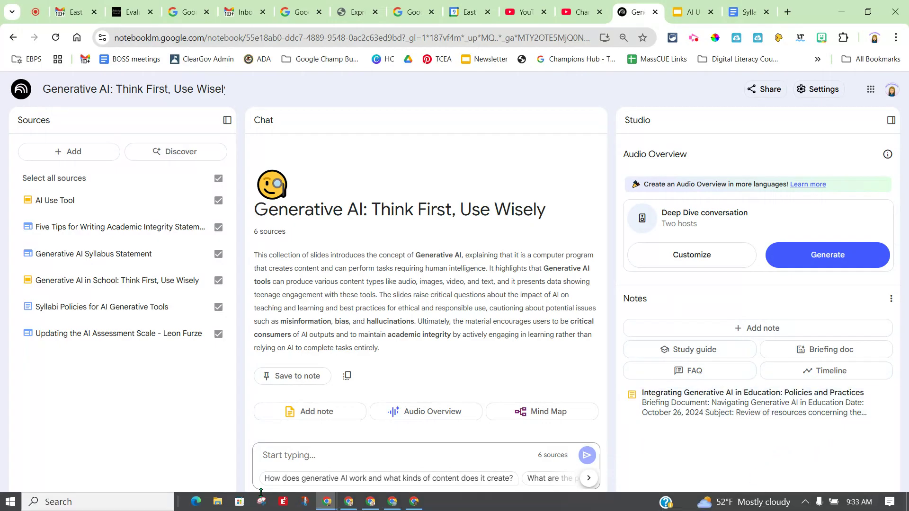
Open and read the 'Integrating Generative AI in Education: Policies and Practices' briefing note.
click(714, 411)
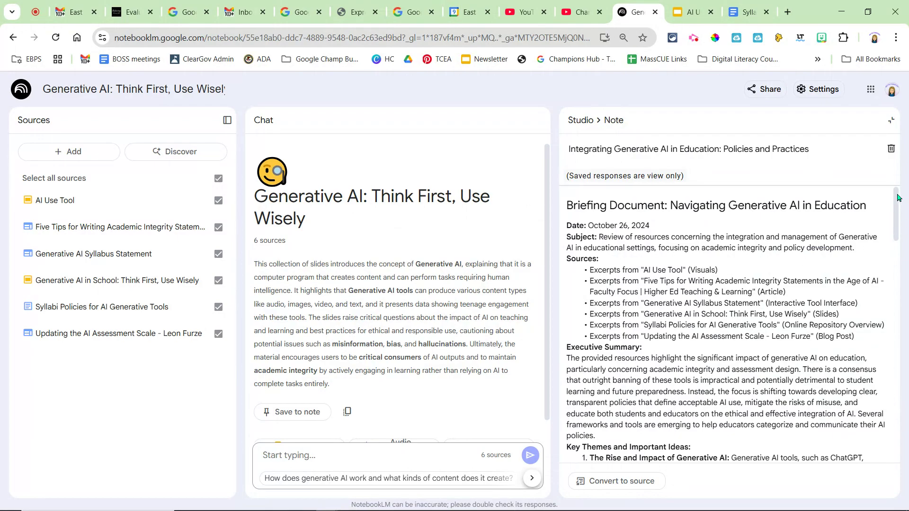
drag(897, 198, 895, 435)
scroll(729, 379, up, 15)
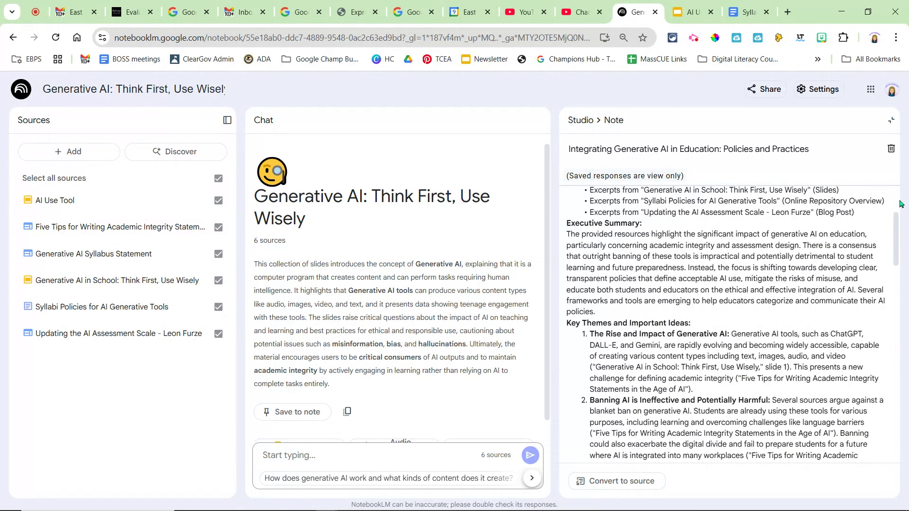
Convert the briefing note into the notebook's seventh source.
click(630, 482)
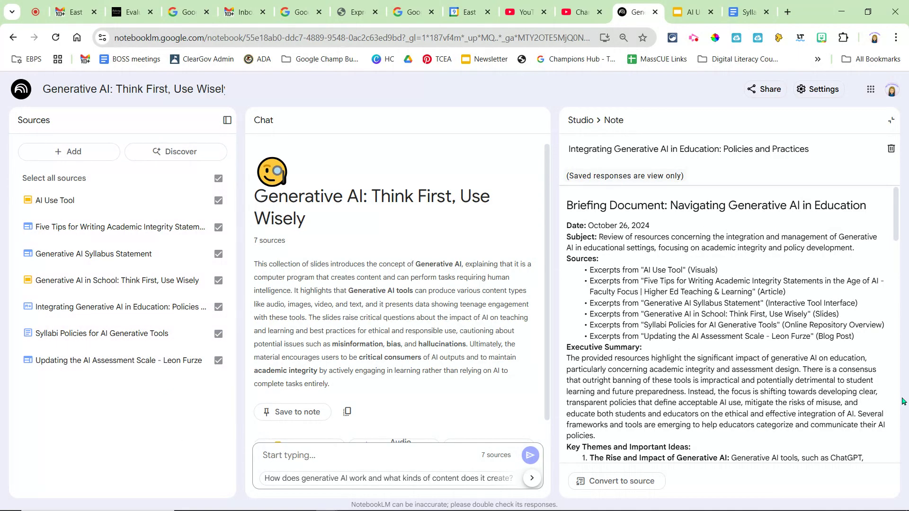
scroll(783, 423, down, 20)
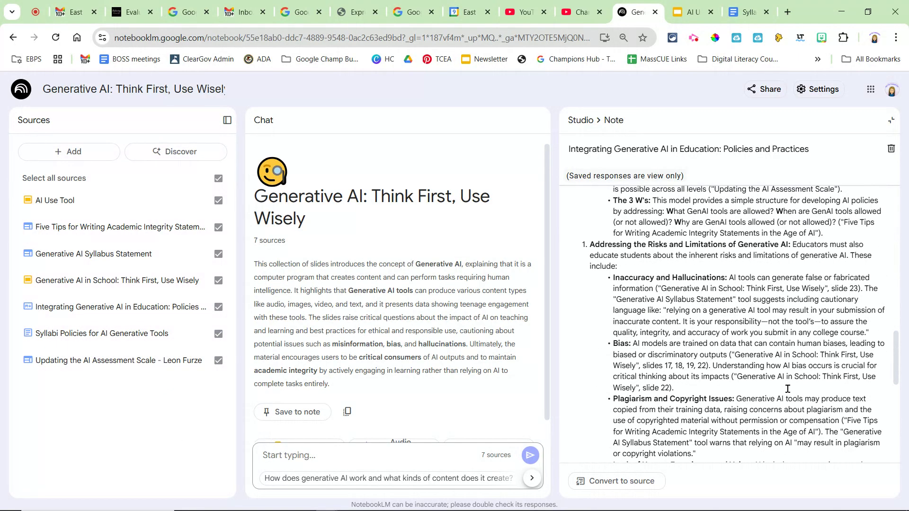
scroll(790, 390, down, 3)
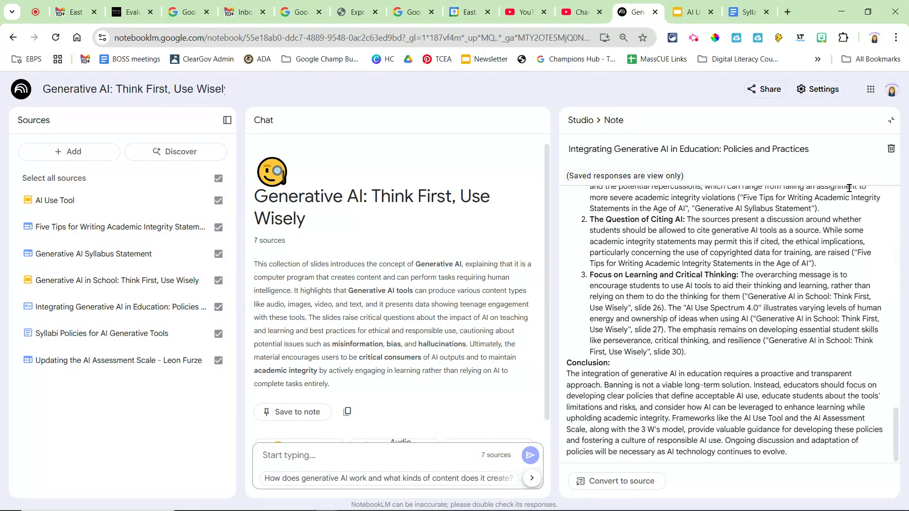
click(581, 122)
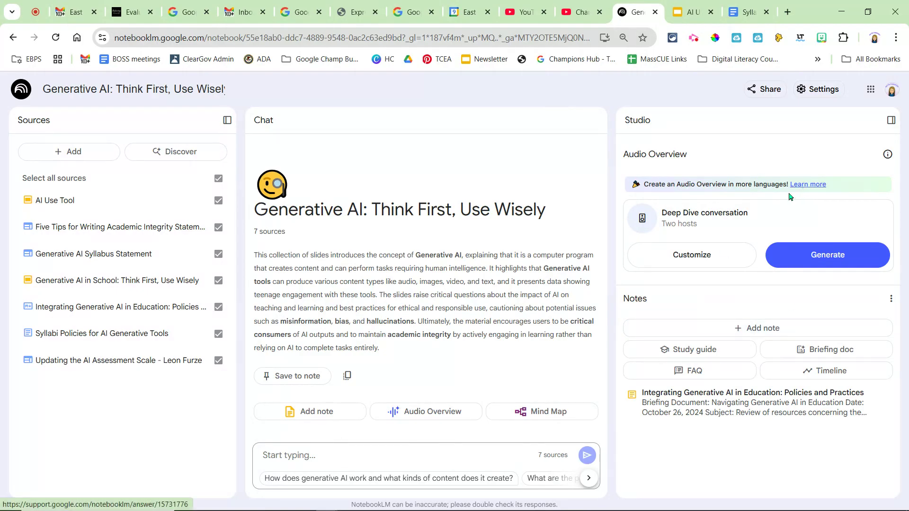
Read through the Audio Overviews help article, then return to the notebook.
click(804, 185)
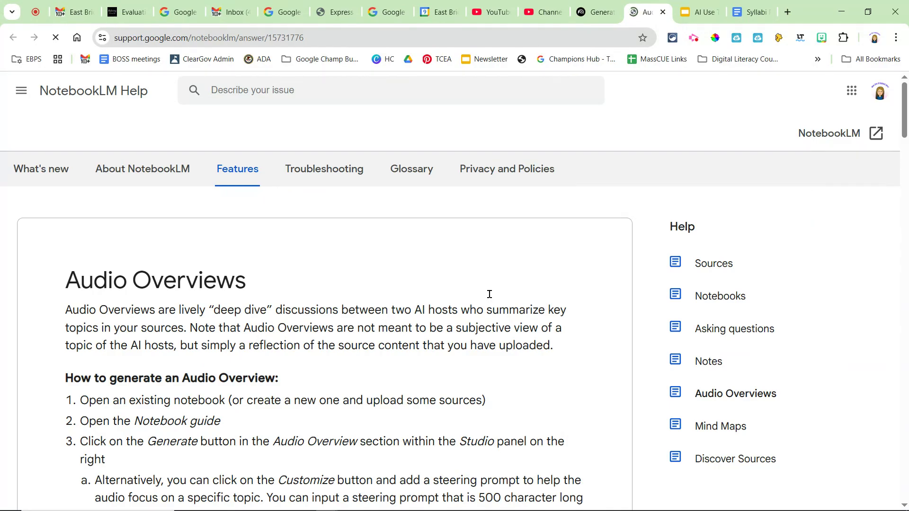
scroll(423, 318, down, 4)
scroll(423, 318, down, 5)
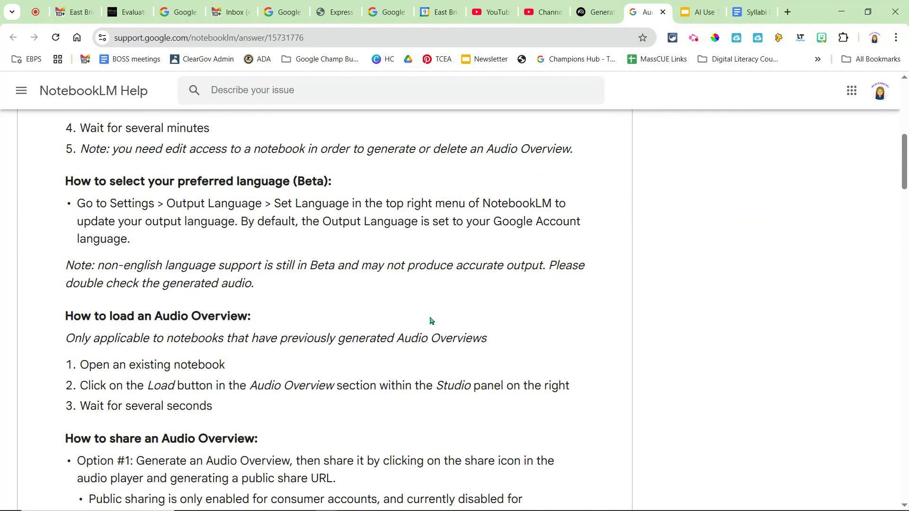
scroll(430, 320, down, 5)
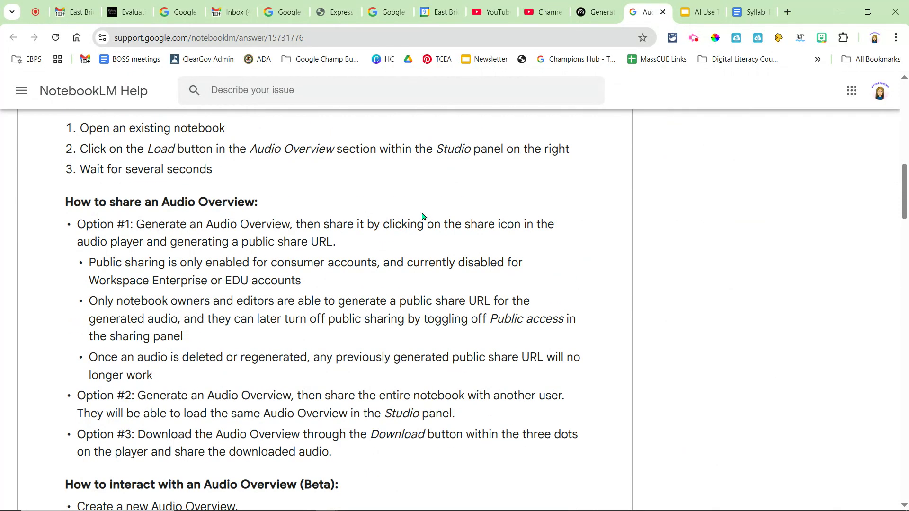
scroll(439, 220, down, 4)
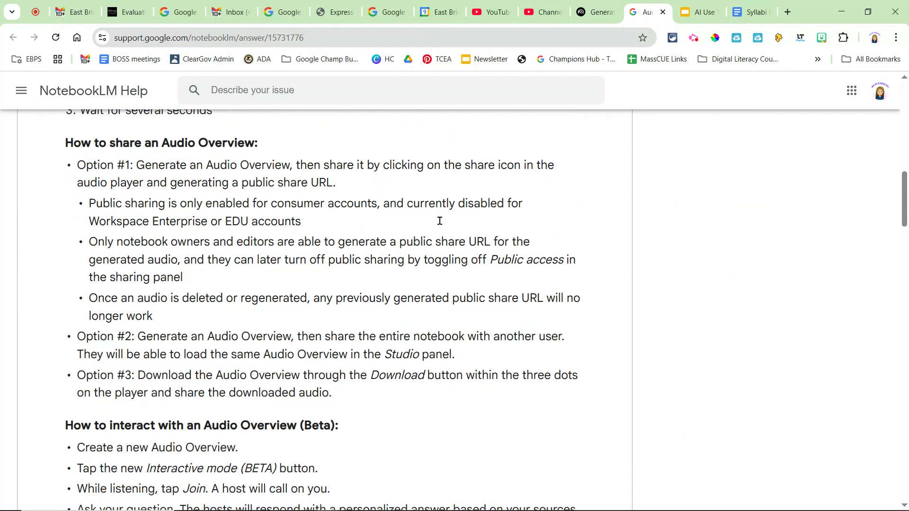
scroll(439, 221, down, 4)
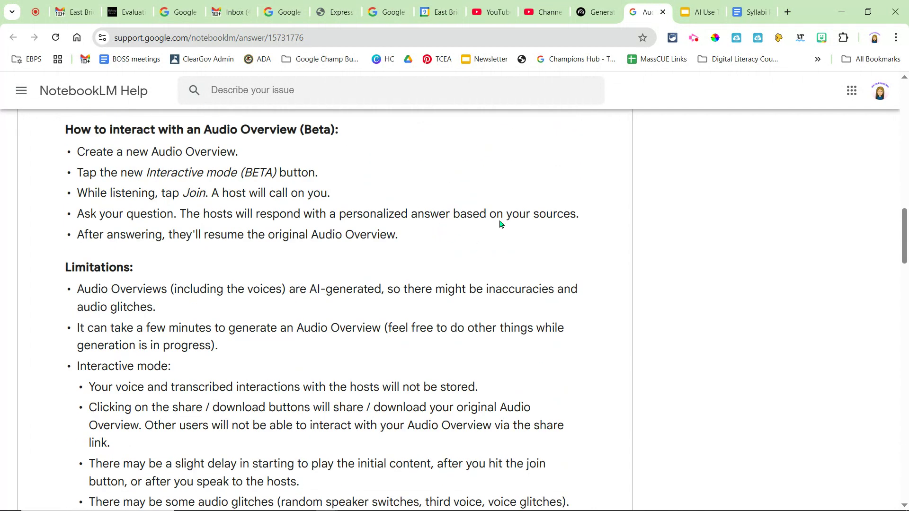
click(599, 9)
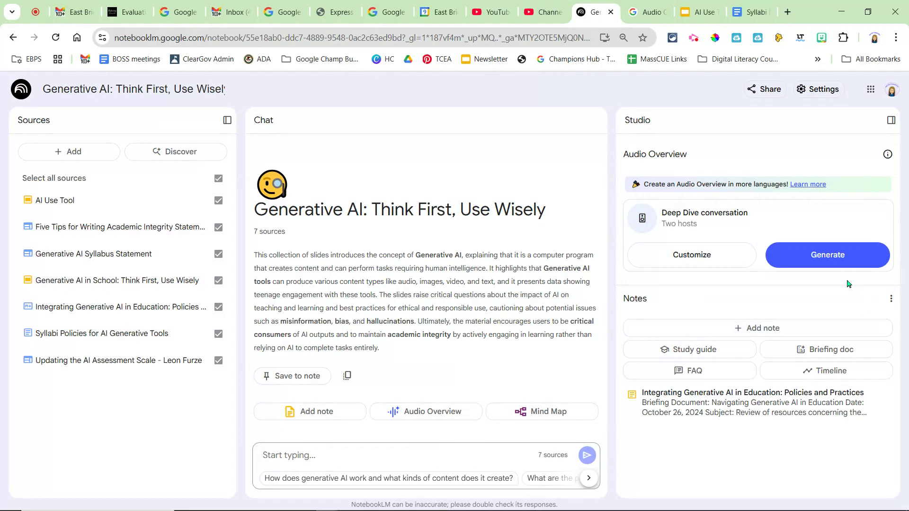
Generate an English Audio Overview from all seven sources.
click(820, 262)
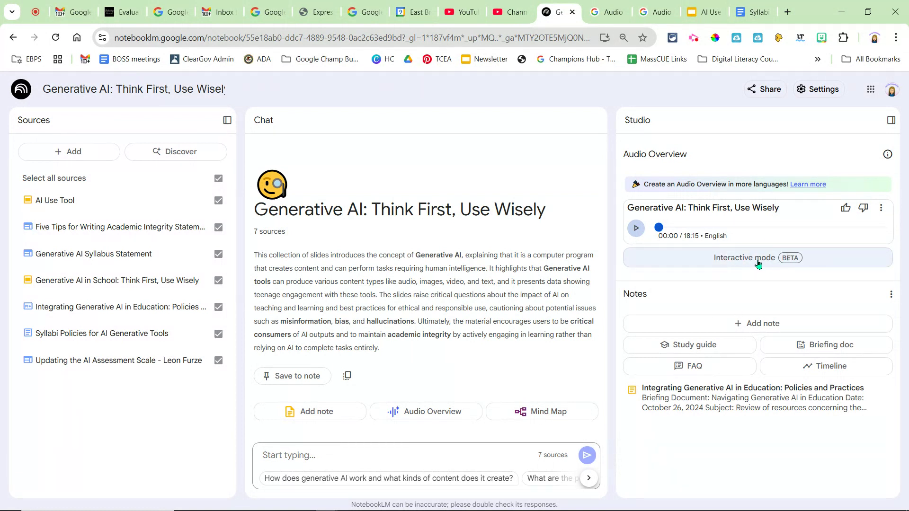
Play the Audio Overview, pause it at 00:06, and view its Download/Delete menu.
click(635, 229)
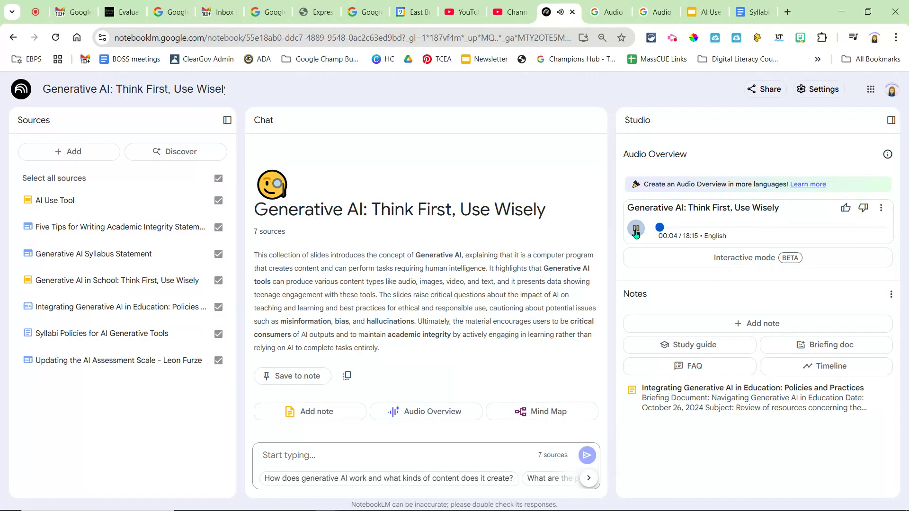
click(636, 229)
click(881, 209)
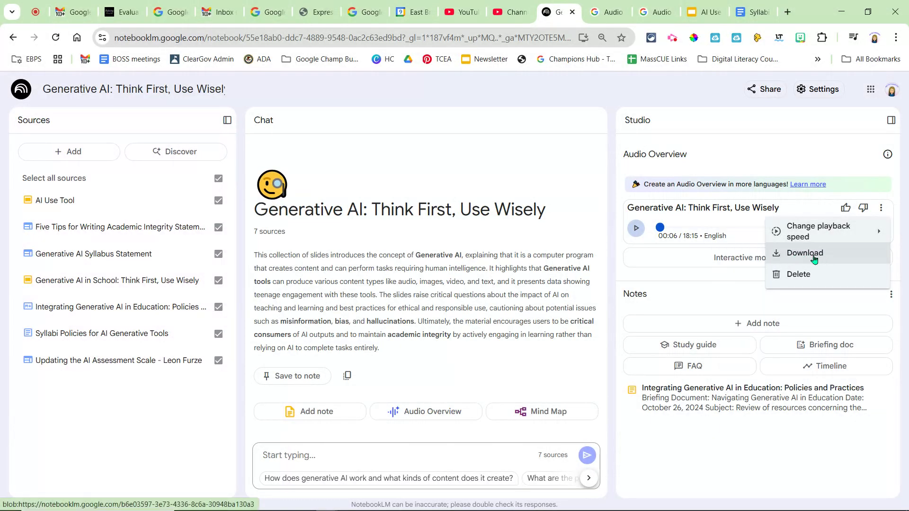
click(764, 451)
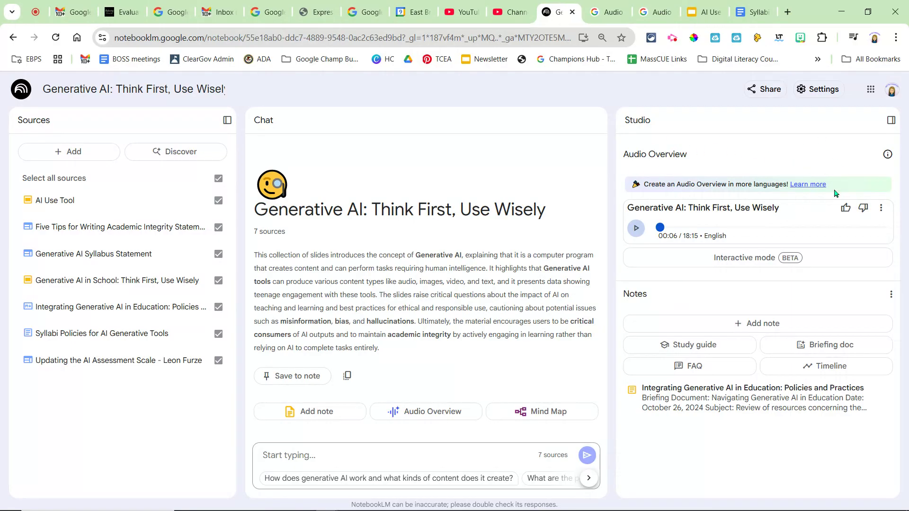
click(824, 94)
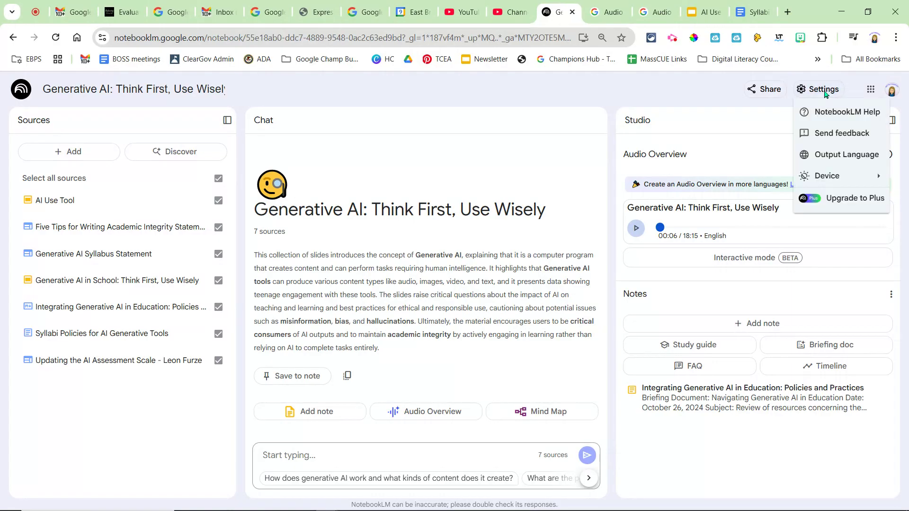
click(826, 158)
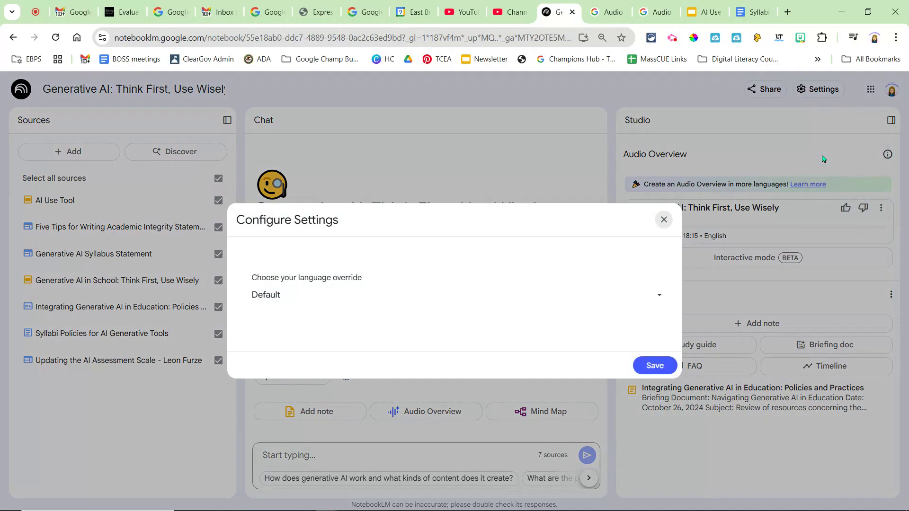
click(659, 295)
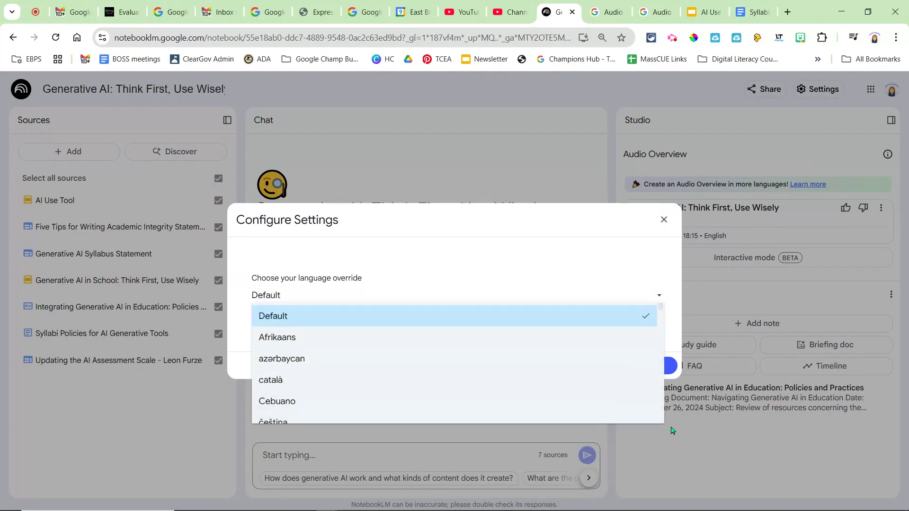
scroll(631, 383, down, 4)
scroll(631, 383, down, 15)
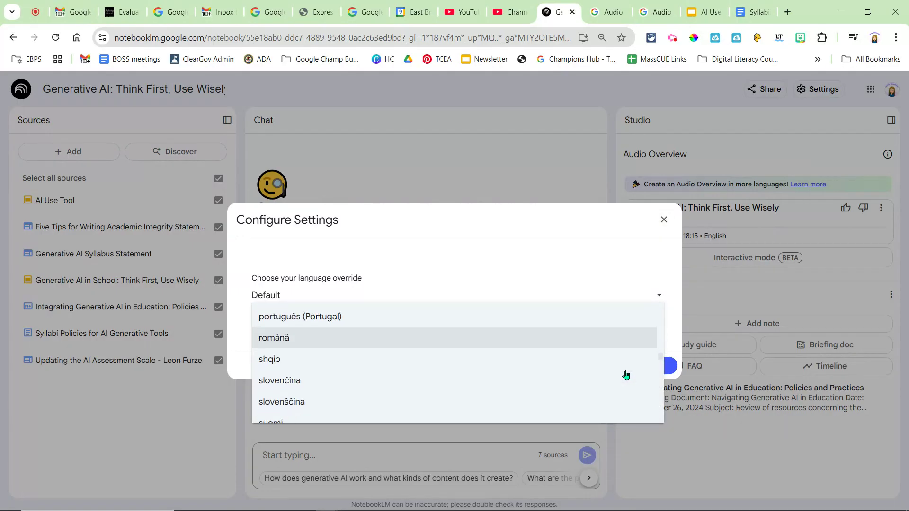
scroll(630, 363, down, 15)
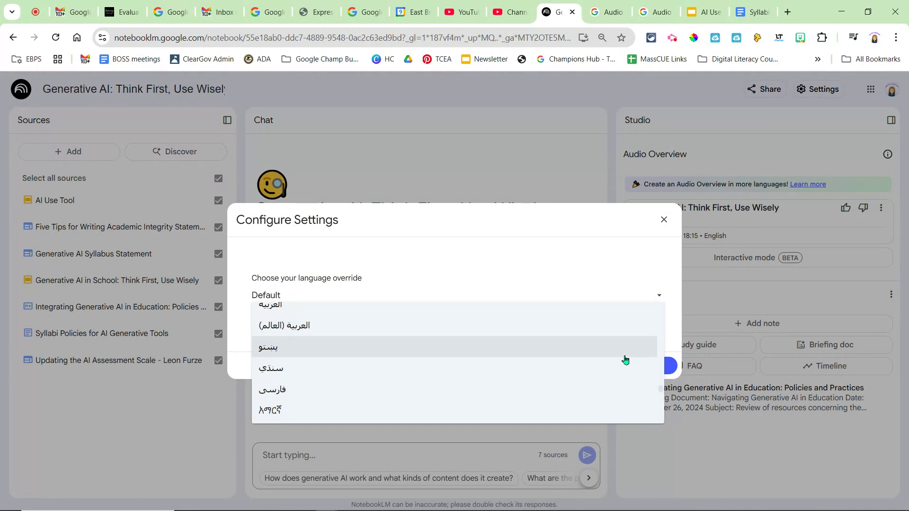
scroll(620, 354, up, 10)
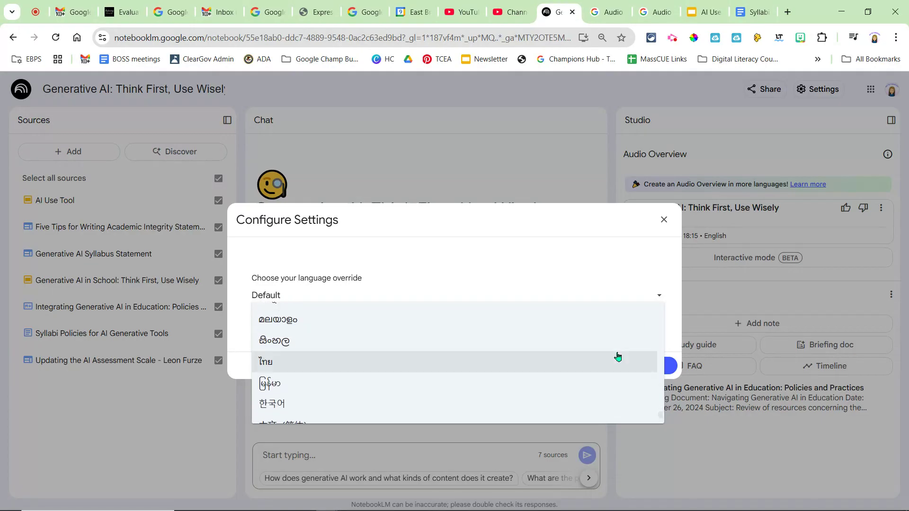
scroll(623, 351, up, 20)
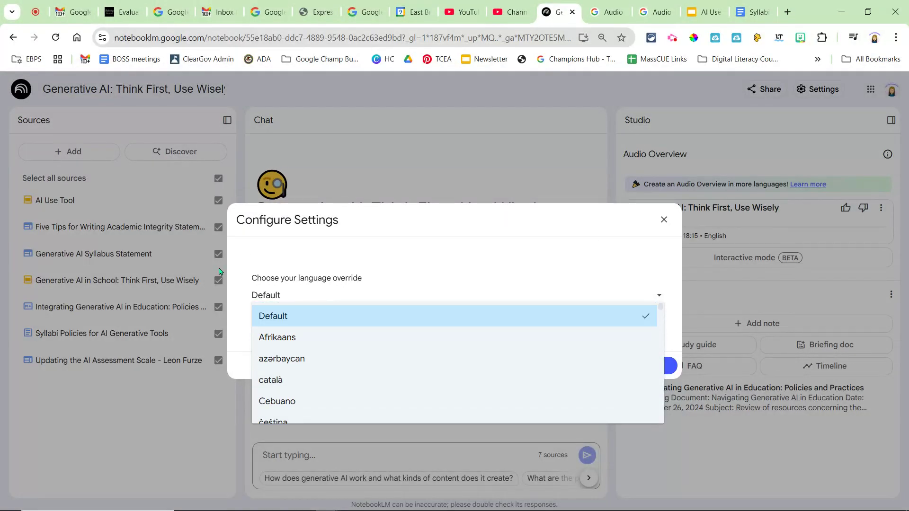
scroll(527, 367, down, 10)
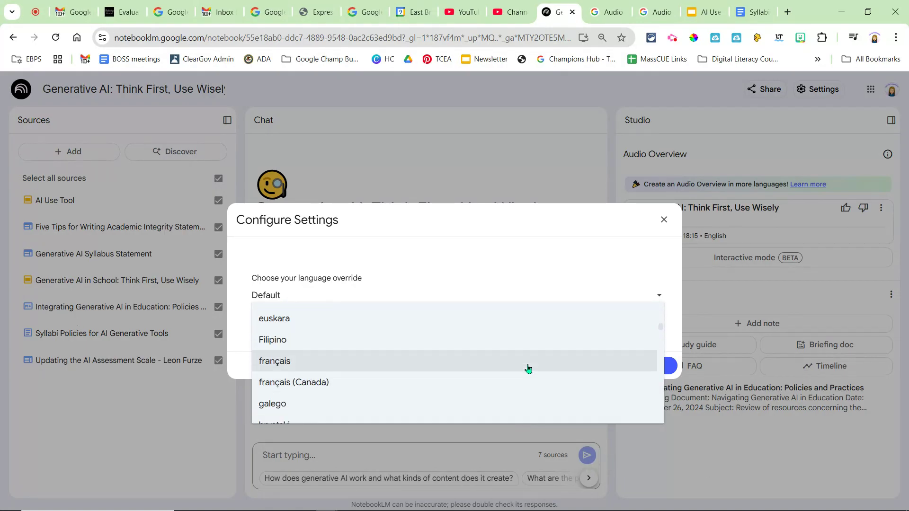
click(661, 248)
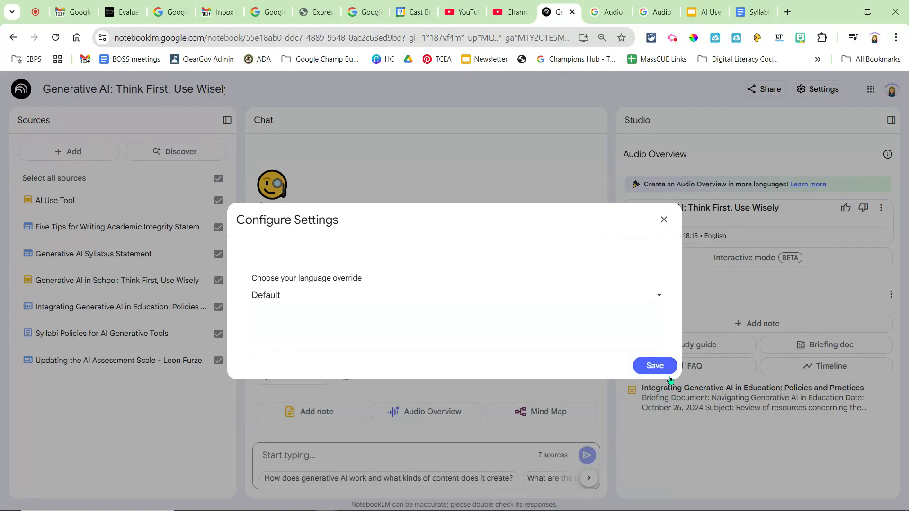
click(664, 219)
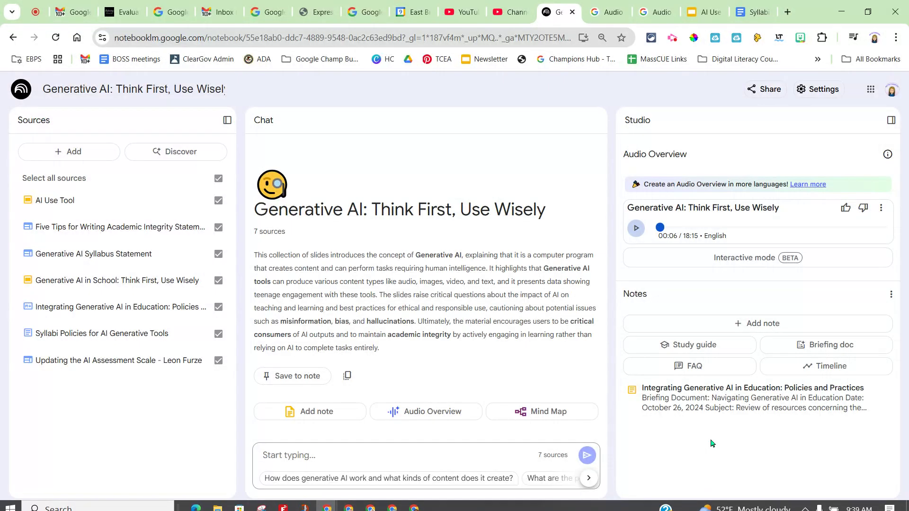